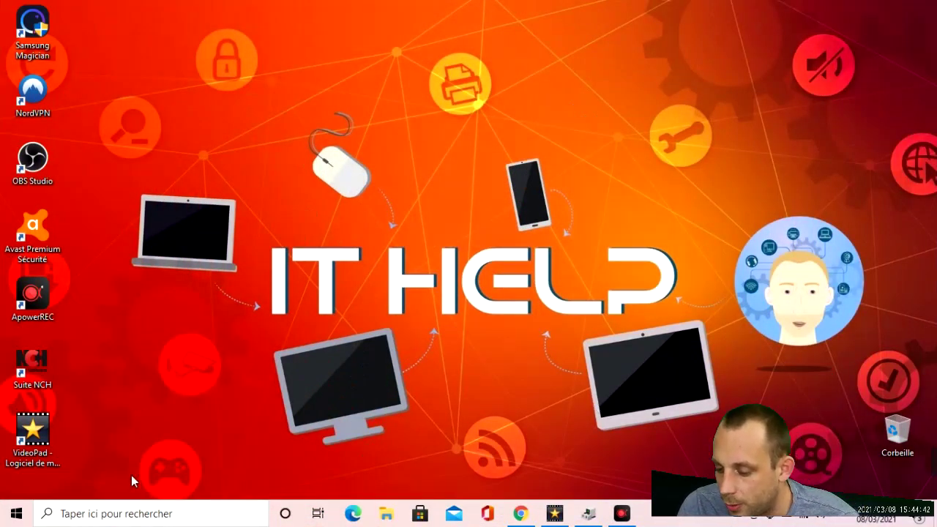
# Search Windows for "gestionnaire" and open the Gestionnaire de périphériques
pyautogui.click(117, 514)
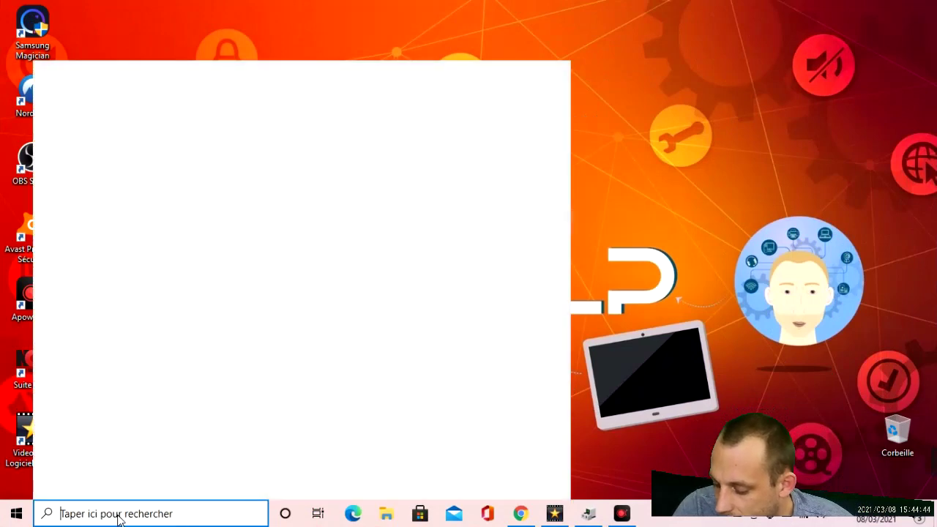
pyautogui.write('ge')
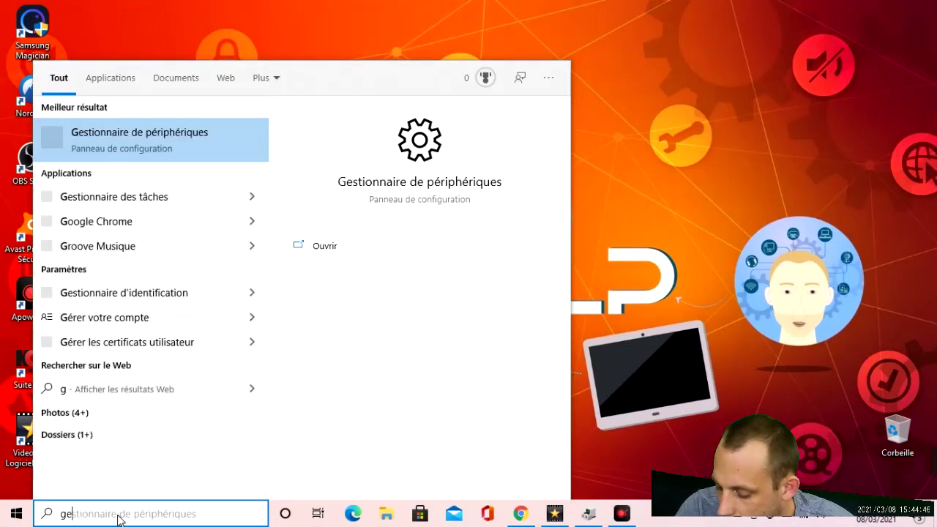
pyautogui.write('stionnaire')
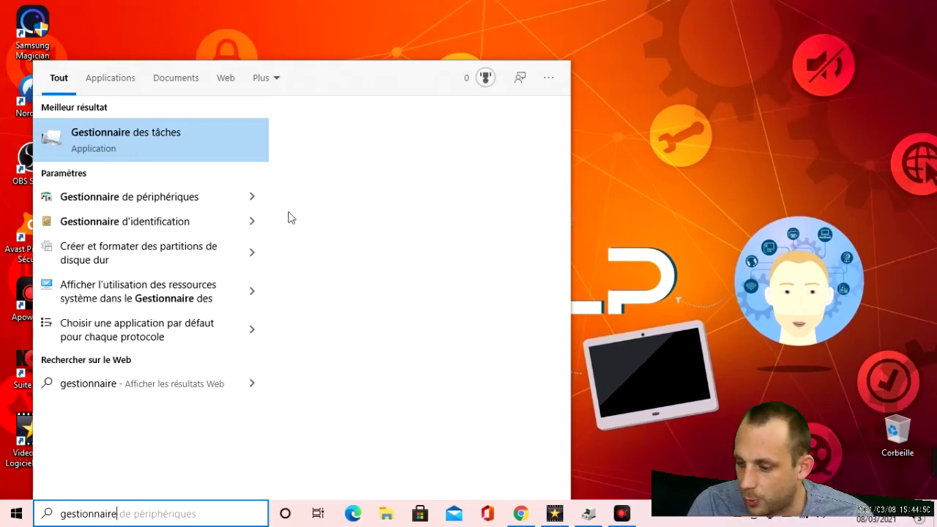
pyautogui.click(185, 203)
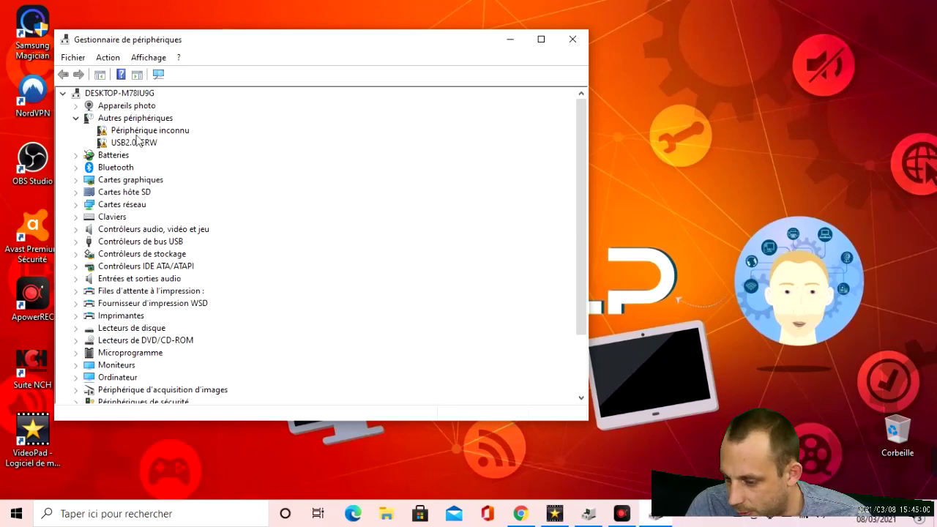
# Examine the entries under Souris et autres périphériques de pointage and Autres périphériques, and close the device manager
pyautogui.scroll(-2, 135, 150)
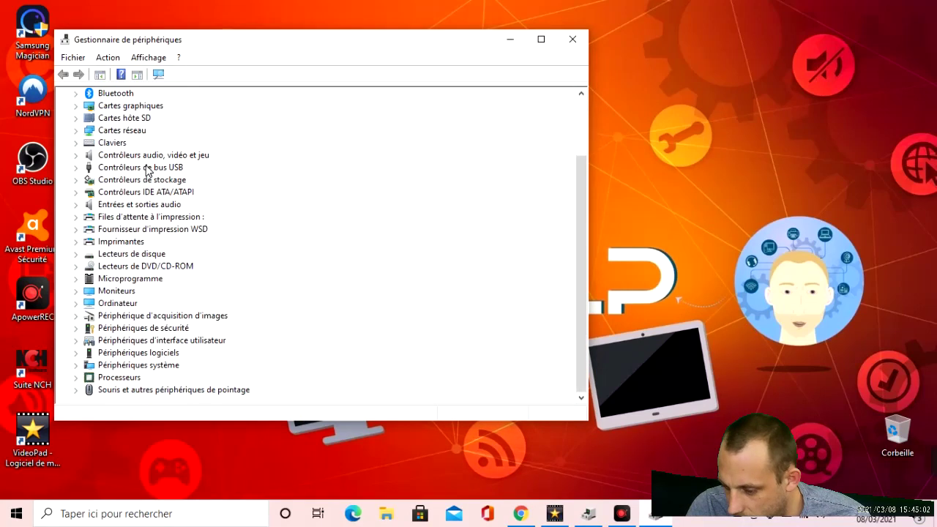
pyautogui.click(74, 391)
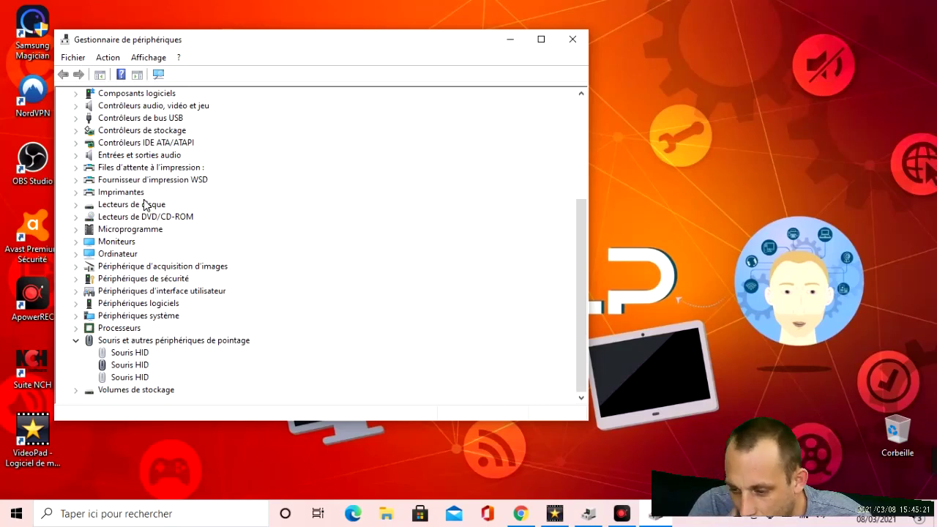
pyautogui.scroll(4, 144, 205)
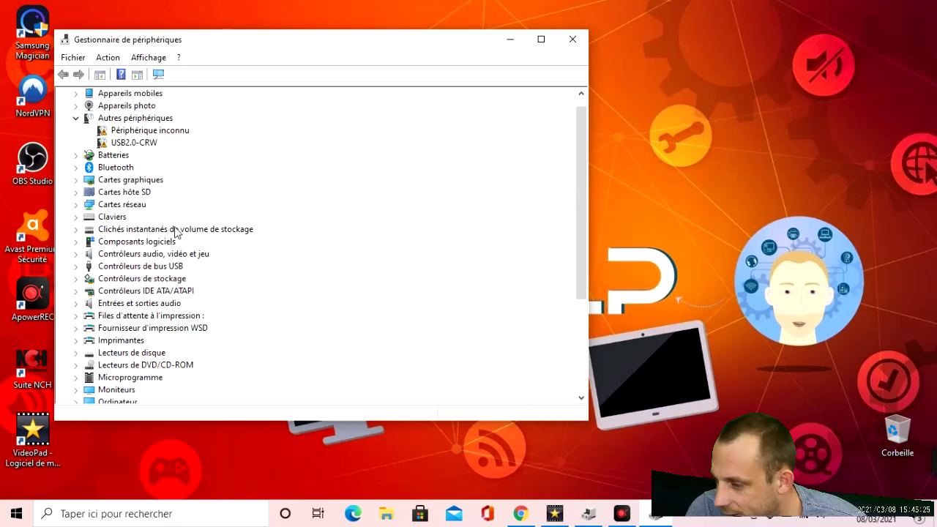
pyautogui.click(568, 41)
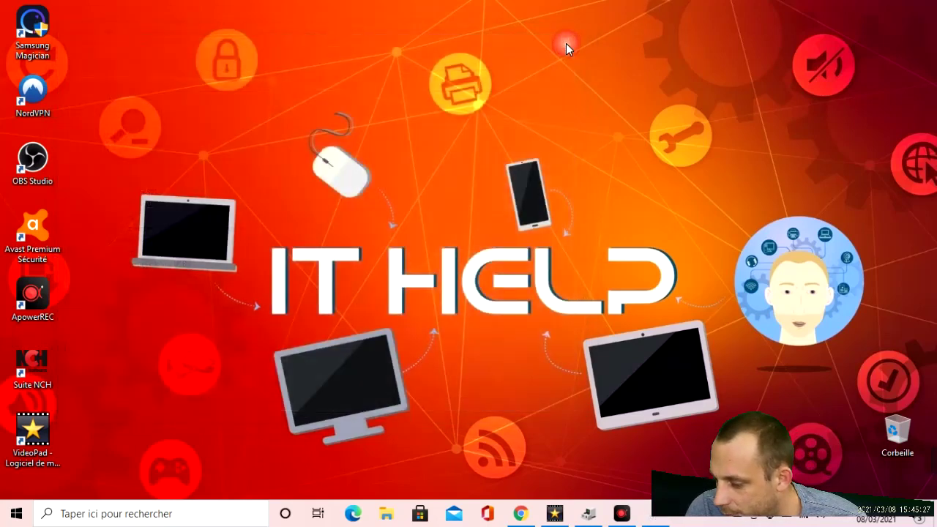
# Switch to Chrome, return to the "acer pavé tactile pilote" results and open Acer's official page for drivers and manuals
pyautogui.click(520, 515)
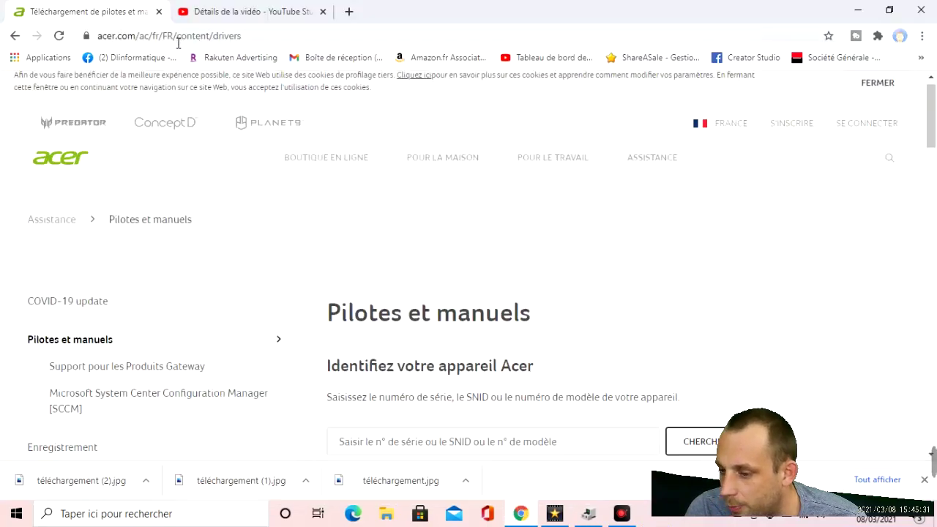
pyautogui.click(14, 36)
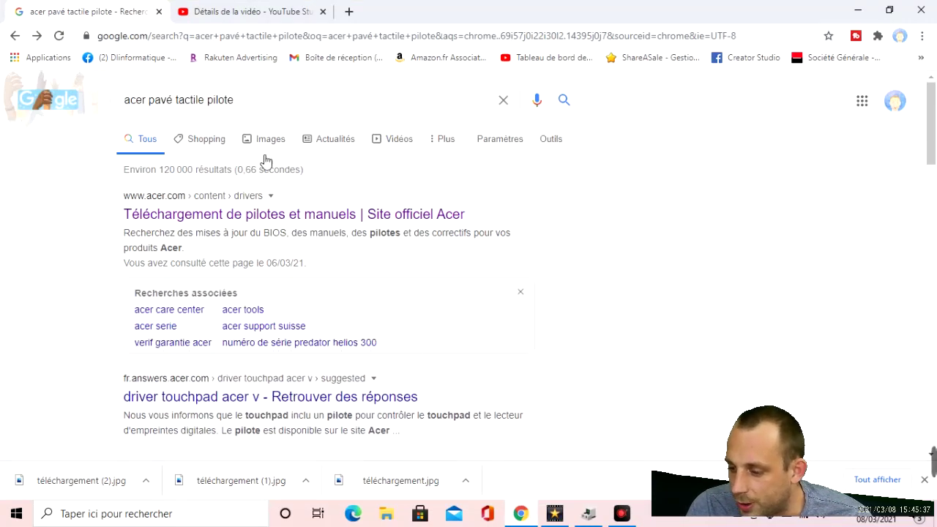
pyautogui.click(308, 216)
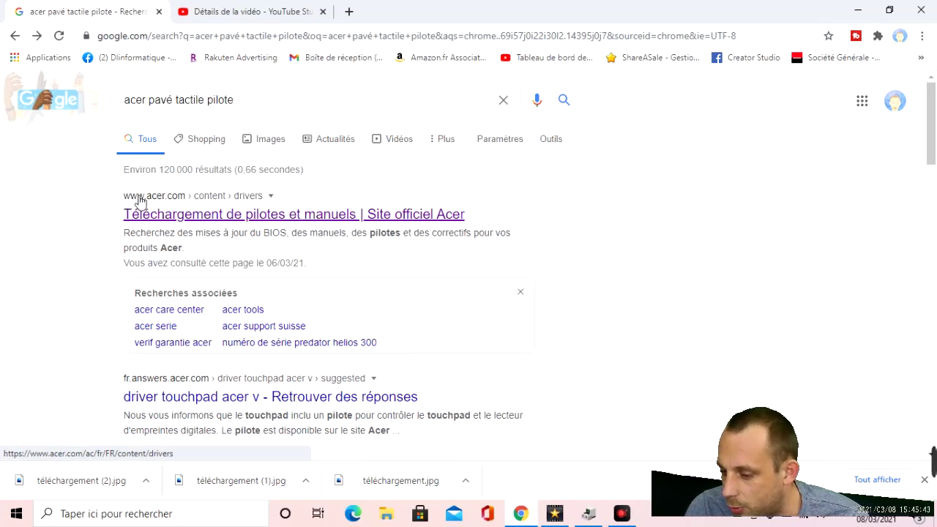
pyautogui.click(218, 216)
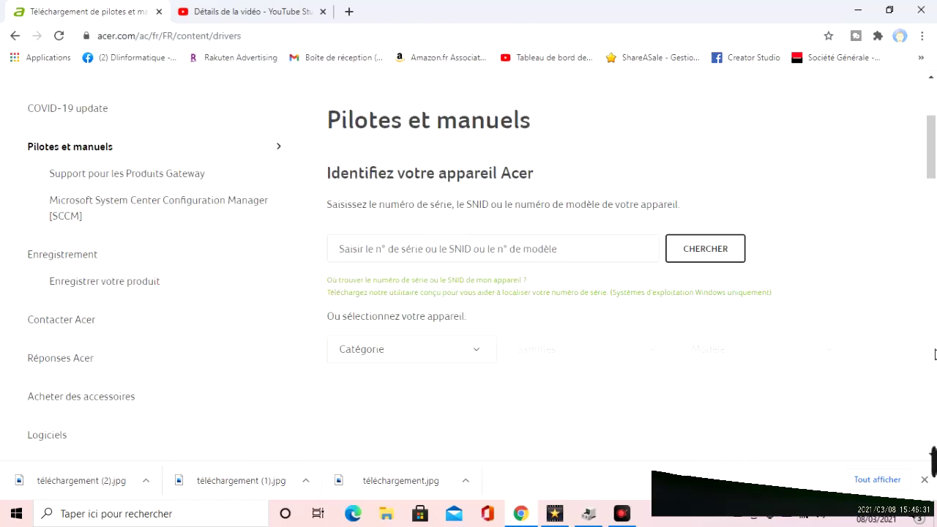
# Look up model ES1-523 on the Acer drivers page and open the suggested Aspire ES1-523 support page
pyautogui.click(542, 249)
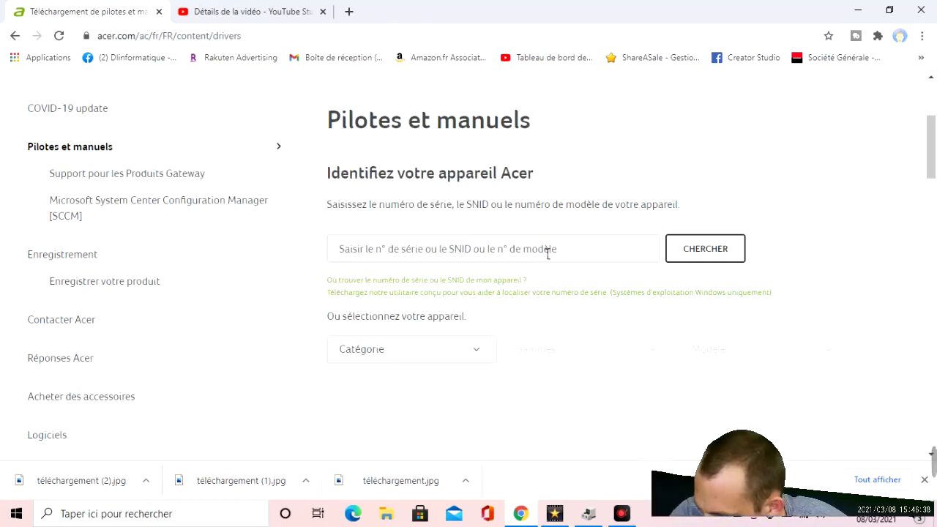
pyautogui.write('ES1-523')
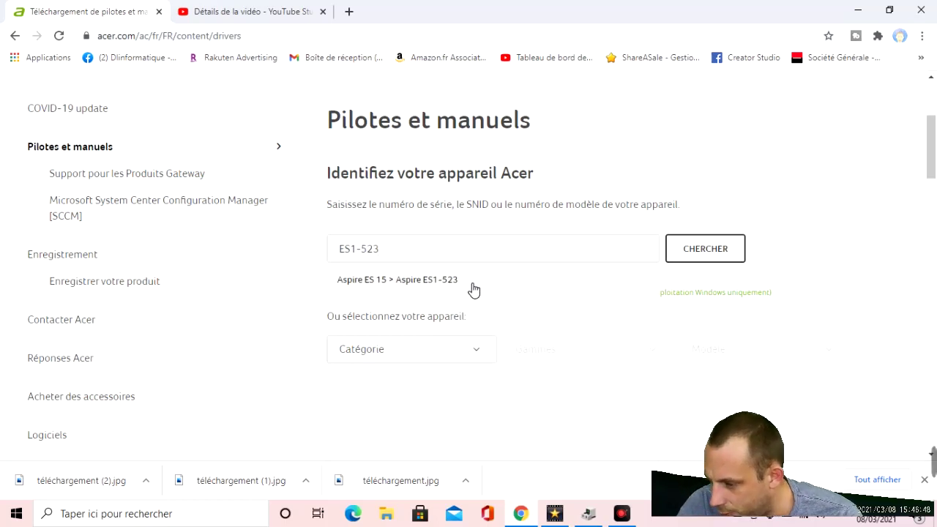
pyautogui.click(473, 287)
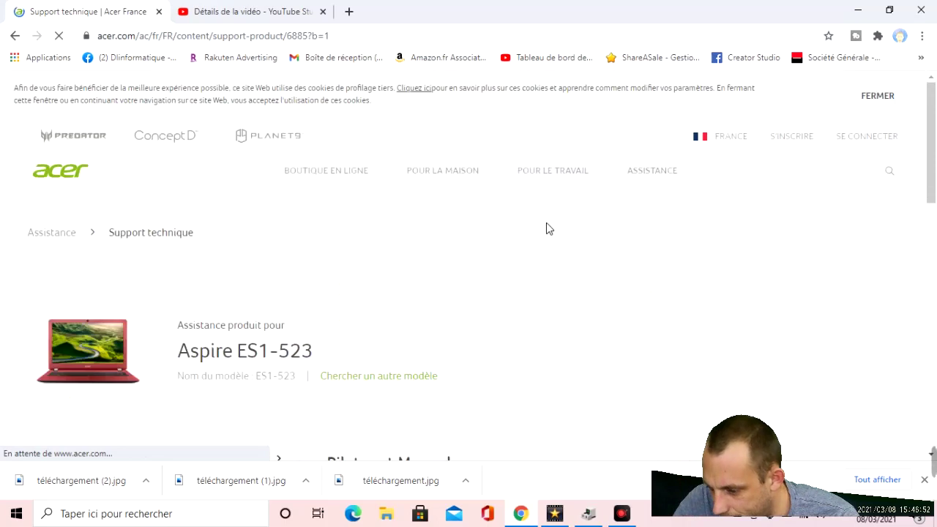
# Expand the Pilote category for Windows 10 64-bit on the Aspire ES1-523 support page
pyautogui.scroll(-2, 460, 242)
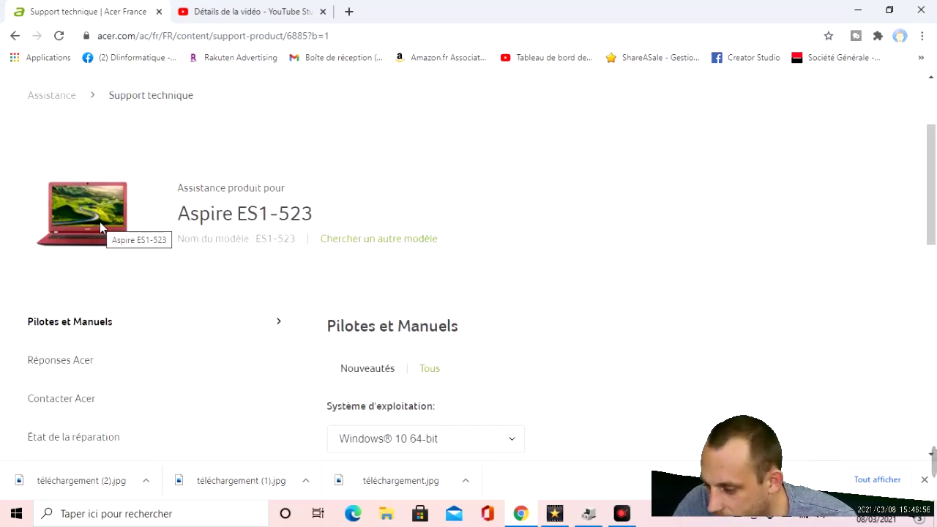
pyautogui.scroll(-1, 150, 243)
pyautogui.scroll(-2, 239, 249)
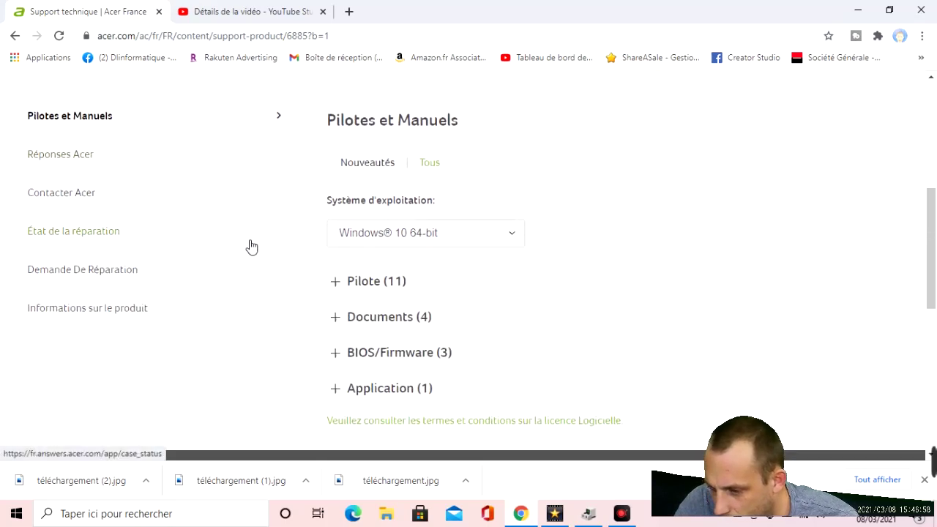
pyautogui.click(369, 290)
# Find the touchpad drivers in the Pilote list and download the Synaptics touchpad driver, version 19.0.25.6
pyautogui.scroll(-2, 369, 291)
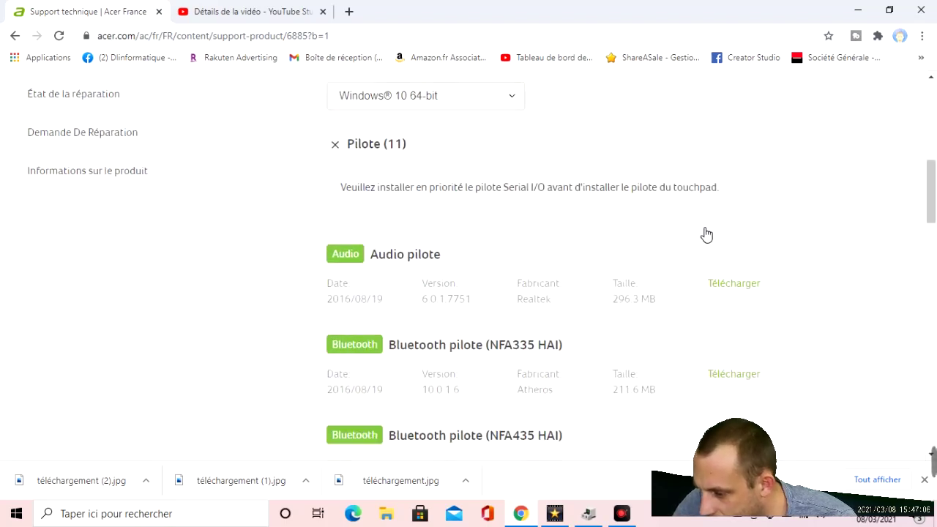
pyautogui.scroll(-2, 629, 278)
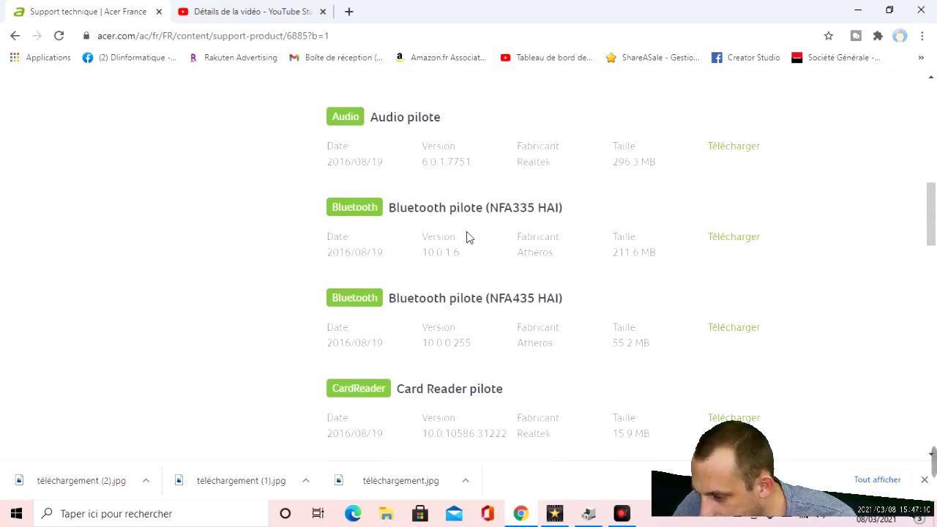
pyautogui.scroll(-2, 470, 242)
pyautogui.scroll(-3, 479, 254)
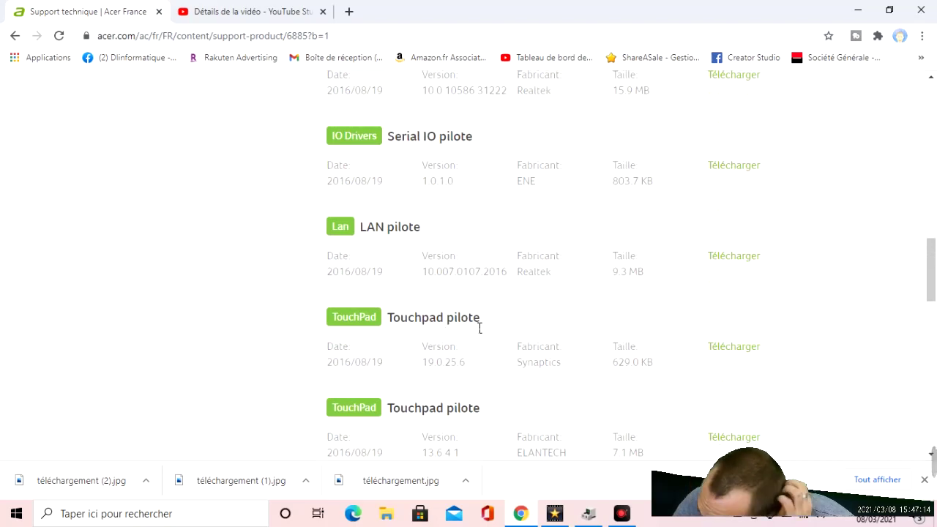
pyautogui.scroll(6, 491, 329)
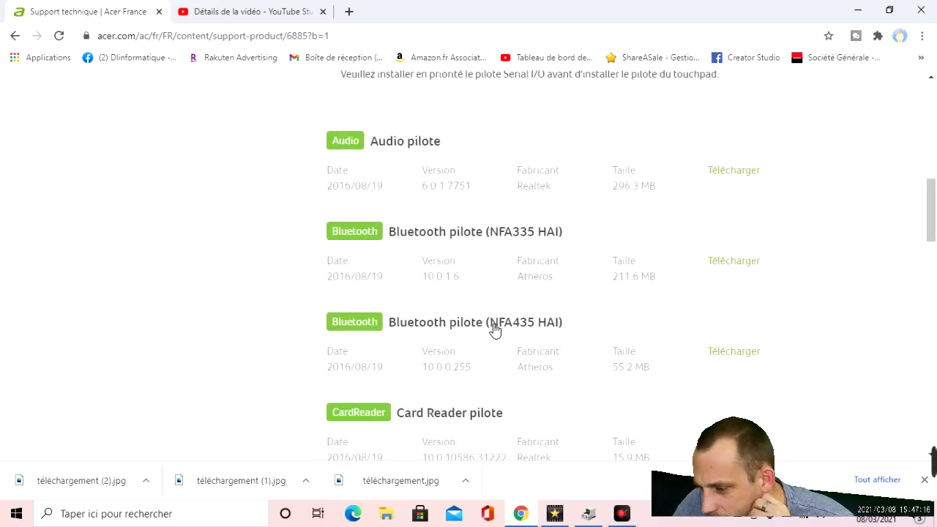
pyautogui.scroll(-7, 491, 331)
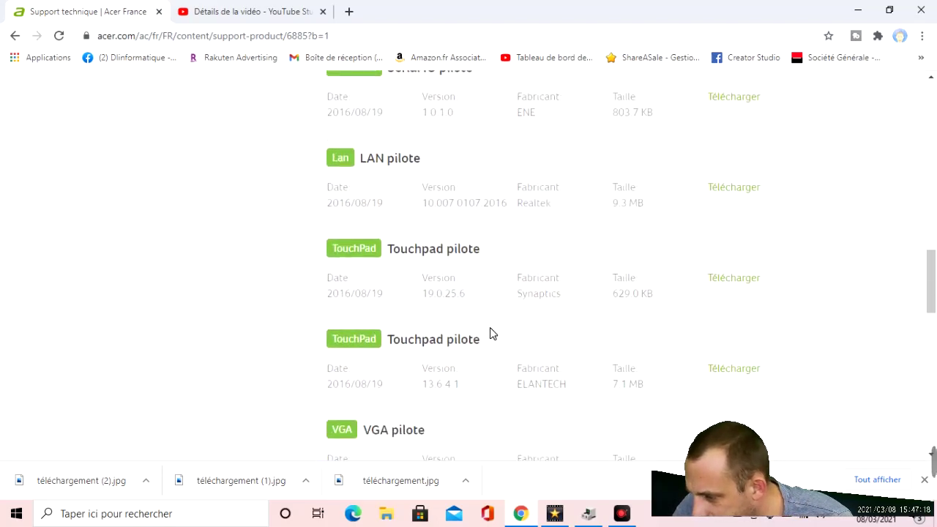
pyautogui.click(742, 285)
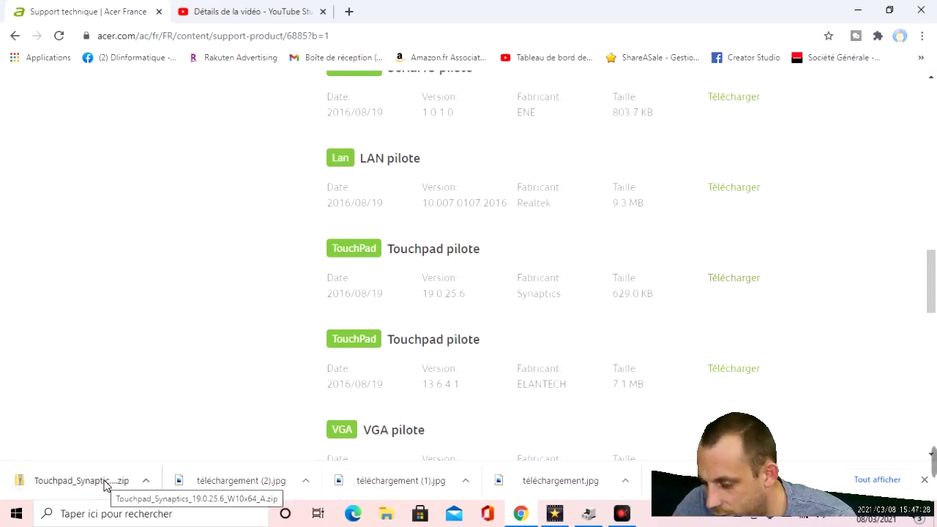
# Open the downloaded Touchpad_Synaptics_19.0.25.6_W10x64_A archive, start dpinst from its subfolder and extract all files to the proposed Downloads folder
pyautogui.click(107, 483)
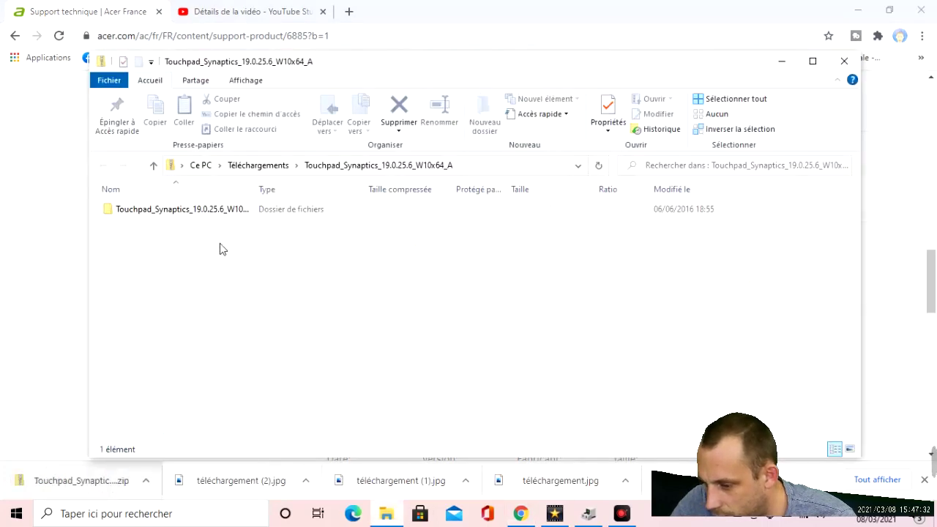
pyautogui.doubleClick(210, 211)
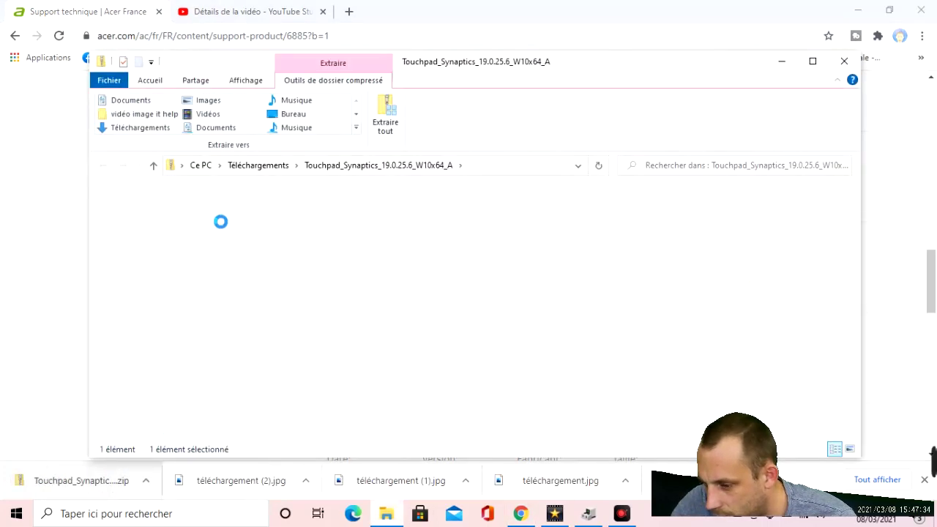
pyautogui.scroll(-1, 217, 223)
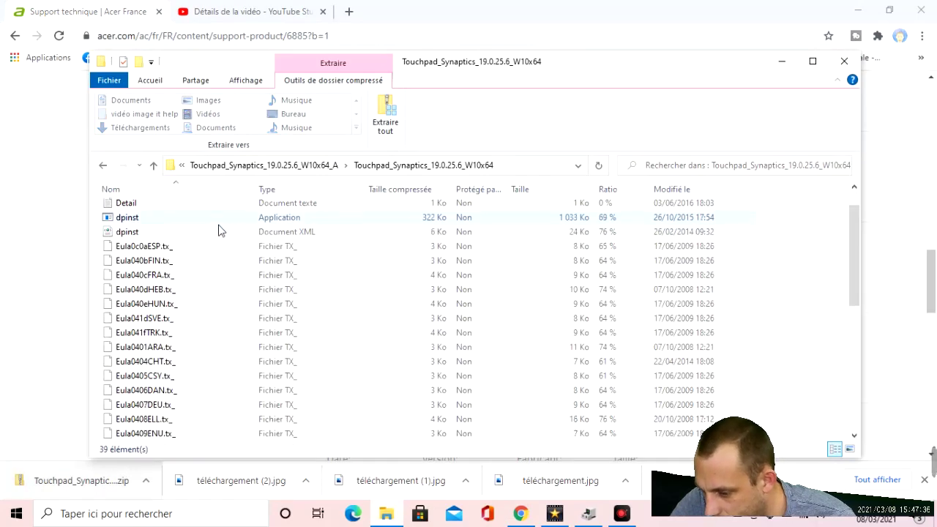
pyautogui.scroll(1, 242, 249)
pyautogui.doubleClick(246, 252)
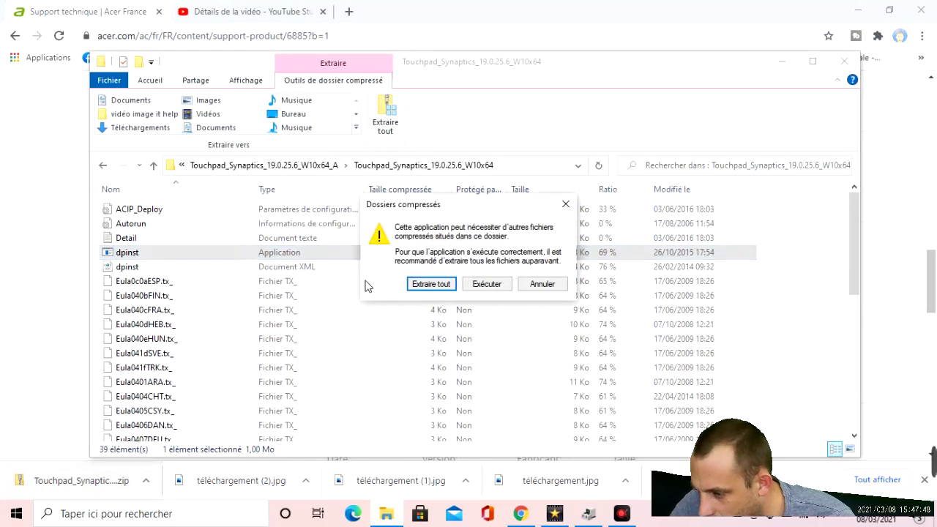
pyautogui.click(430, 285)
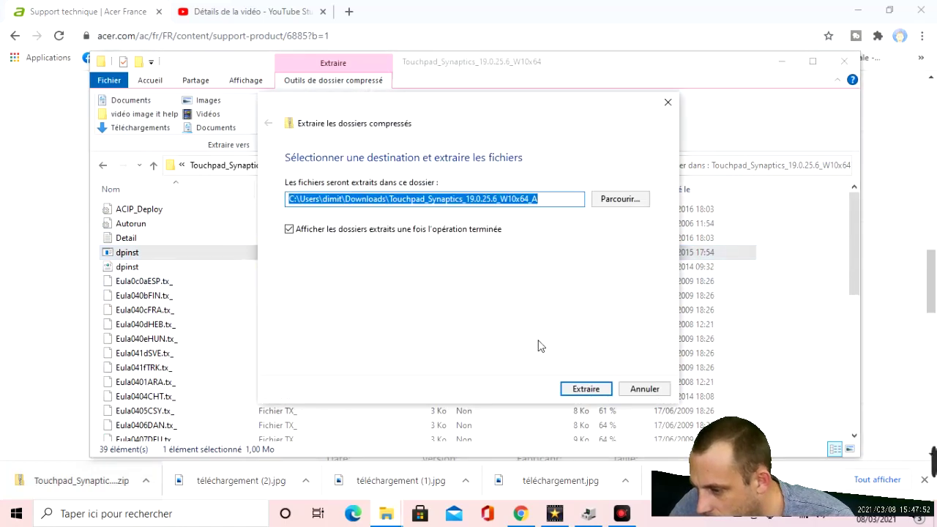
pyautogui.click(586, 389)
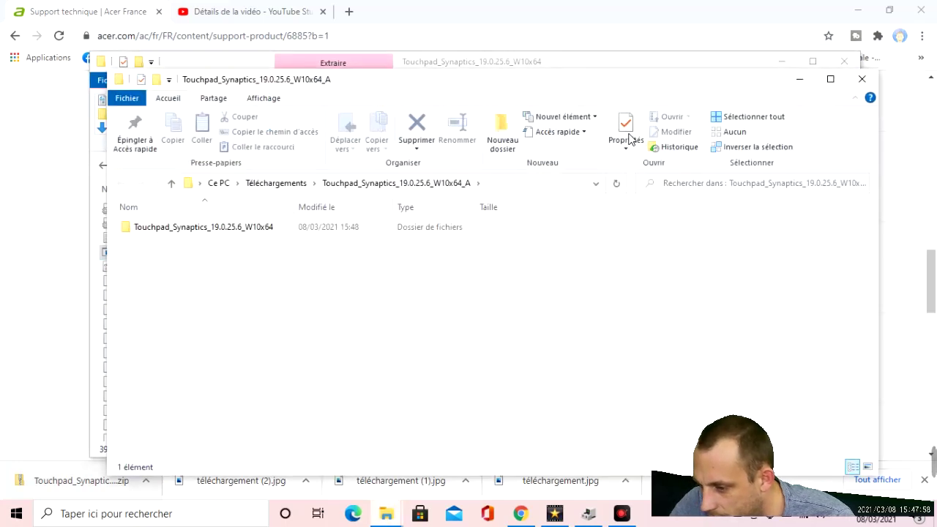
# Run the dpinst application from the extracted Touchpad_Synaptics_19.0.25.6_W10x64 folder
pyautogui.doubleClick(216, 228)
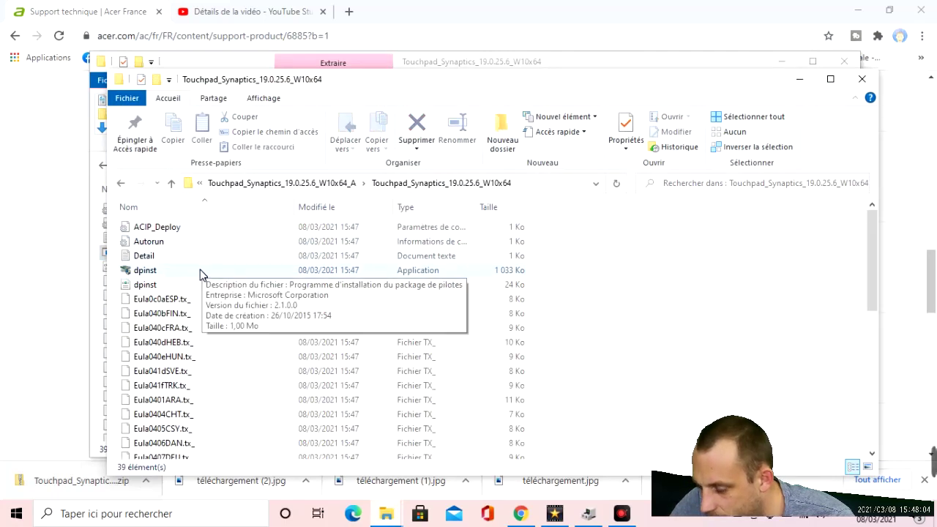
pyautogui.doubleClick(200, 270)
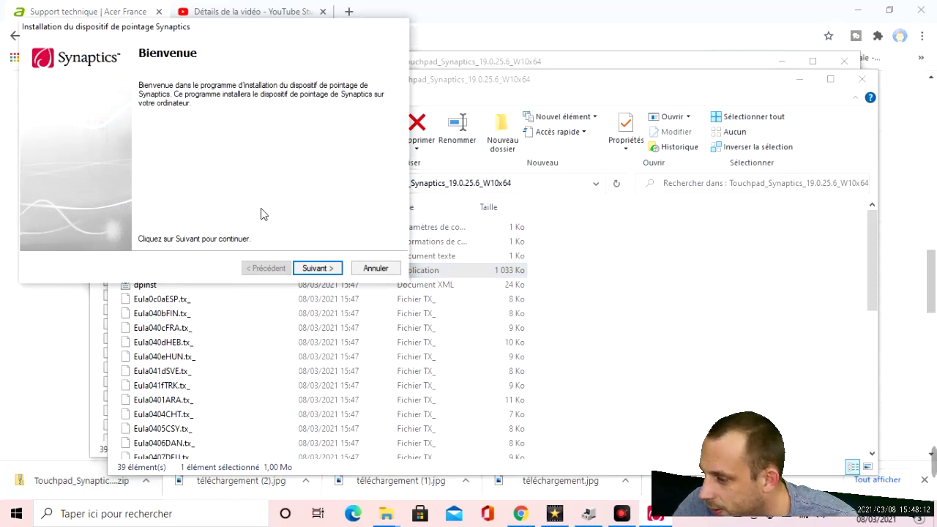
# Close both File Explorer windows, minimize the browser and move the Synaptics installer window clear of the desktop's edge
pyautogui.click(872, 82)
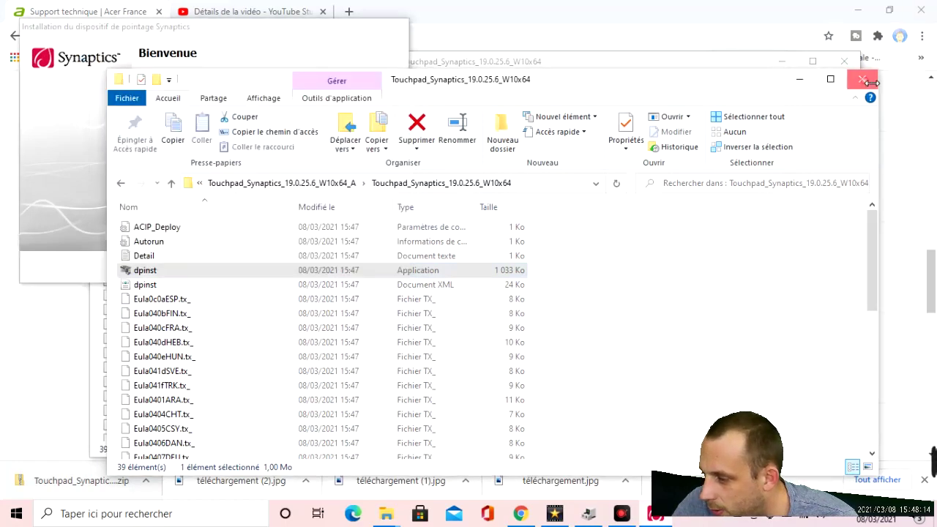
pyautogui.click(864, 79)
pyautogui.click(847, 60)
pyautogui.click(846, 62)
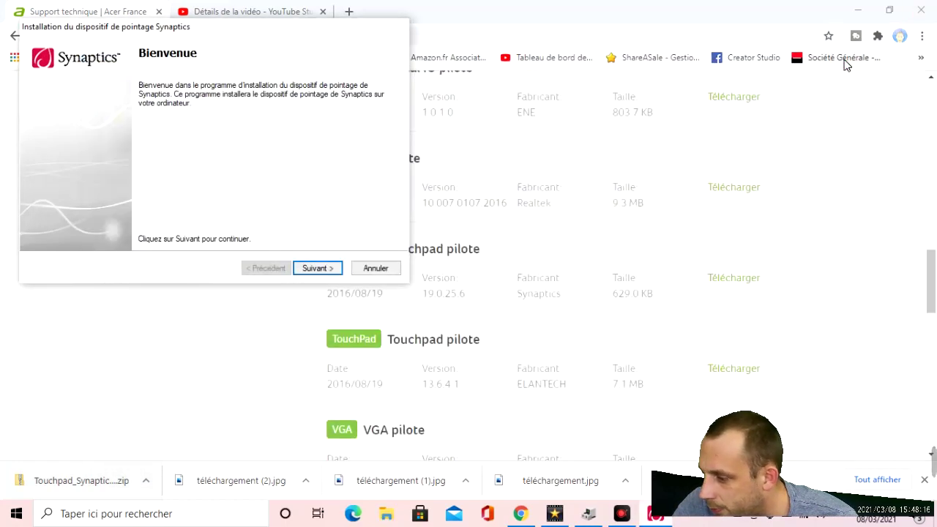
pyautogui.click(859, 14)
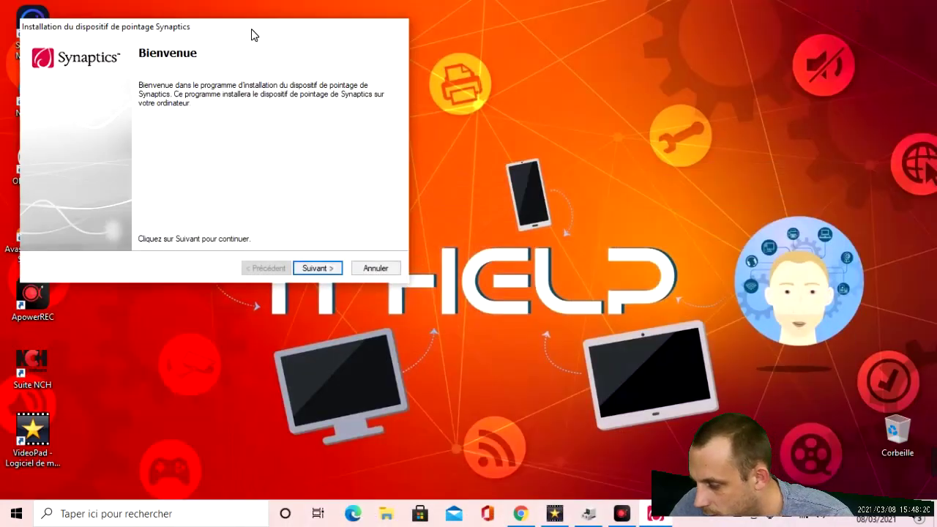
pyautogui.moveTo(253, 29); pyautogui.dragTo(299, 48)
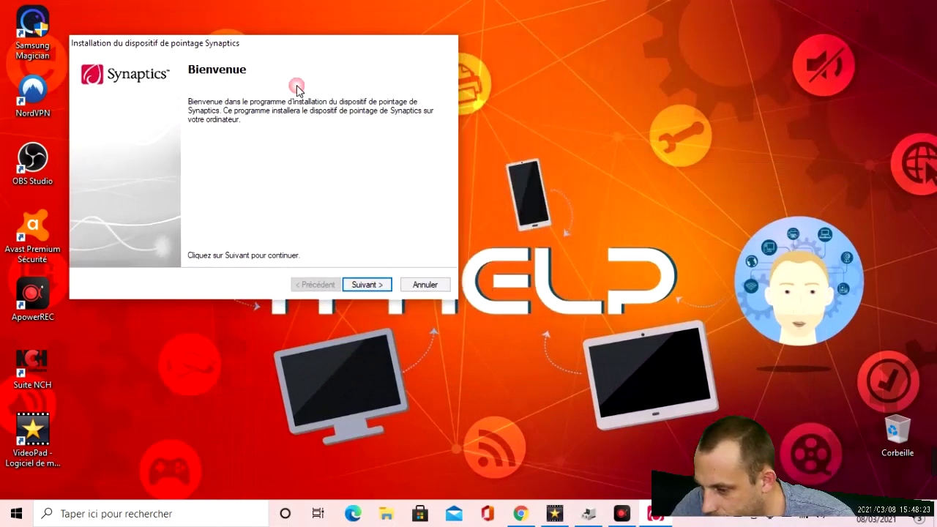
# Accept the licence agreement, complete the Synaptics pointing device driver installation and close the leftover Touchpad_Synaptics_19.0.25.6_W10x64_A archive window
pyautogui.click(367, 285)
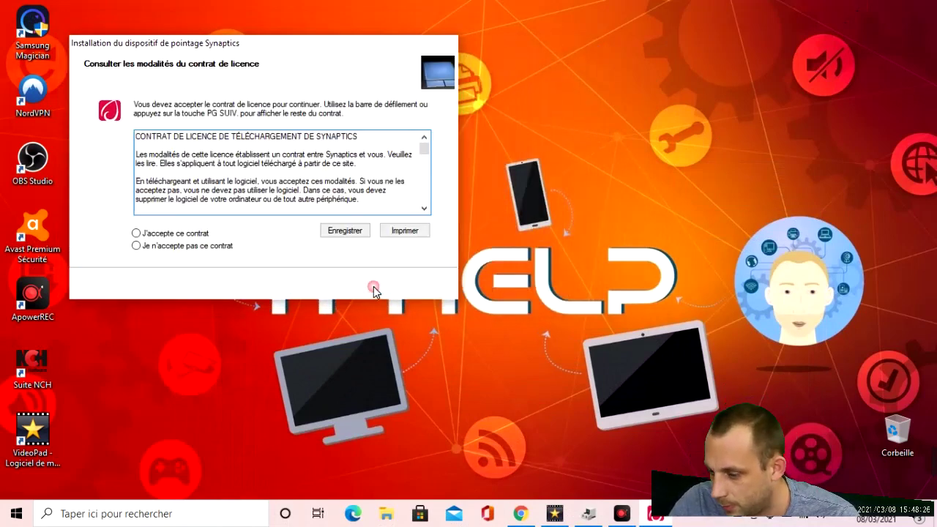
pyautogui.click(137, 234)
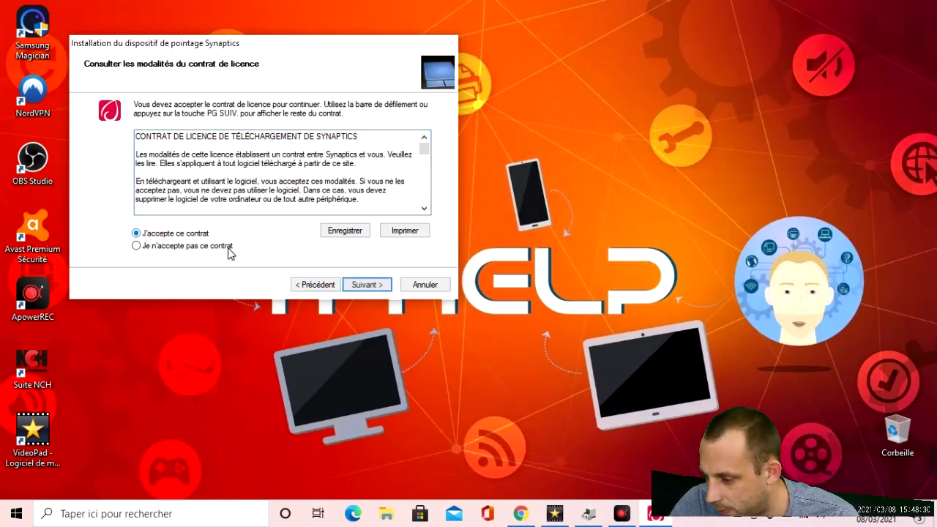
pyautogui.click(372, 289)
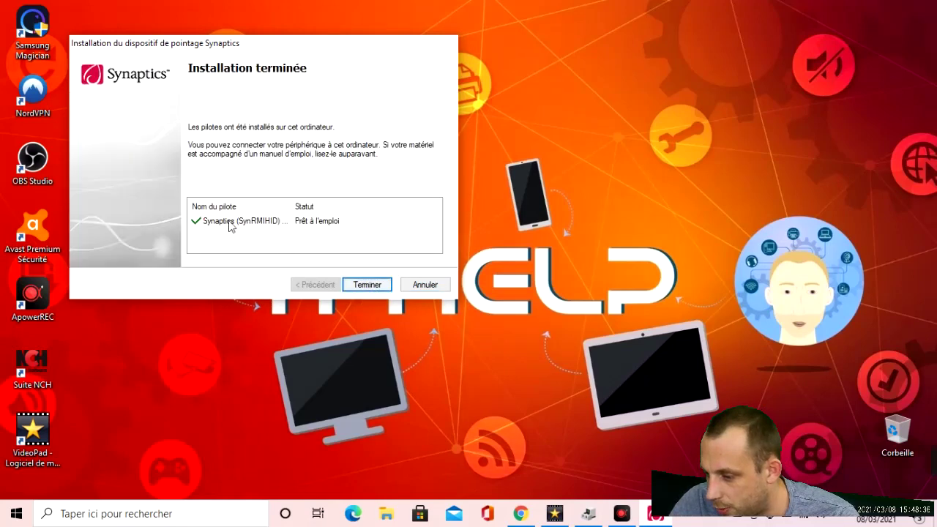
pyautogui.click(367, 285)
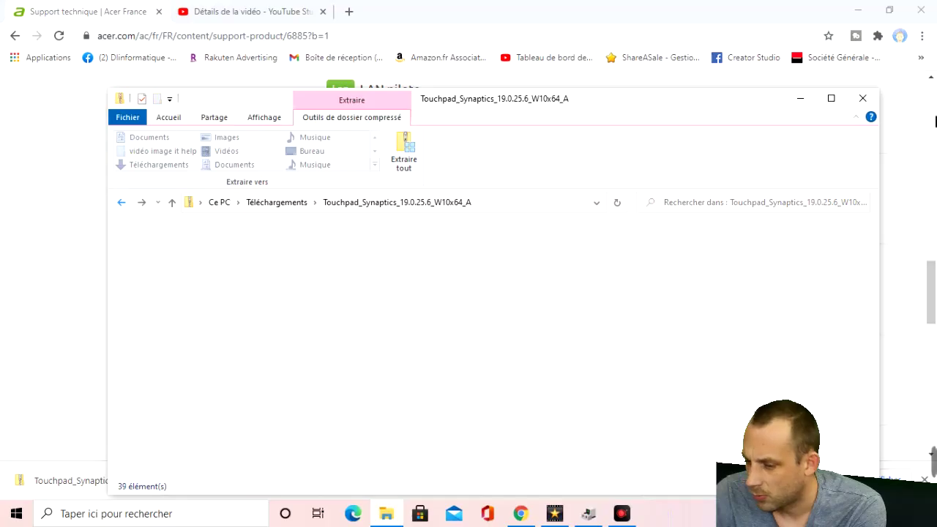
pyautogui.click(863, 100)
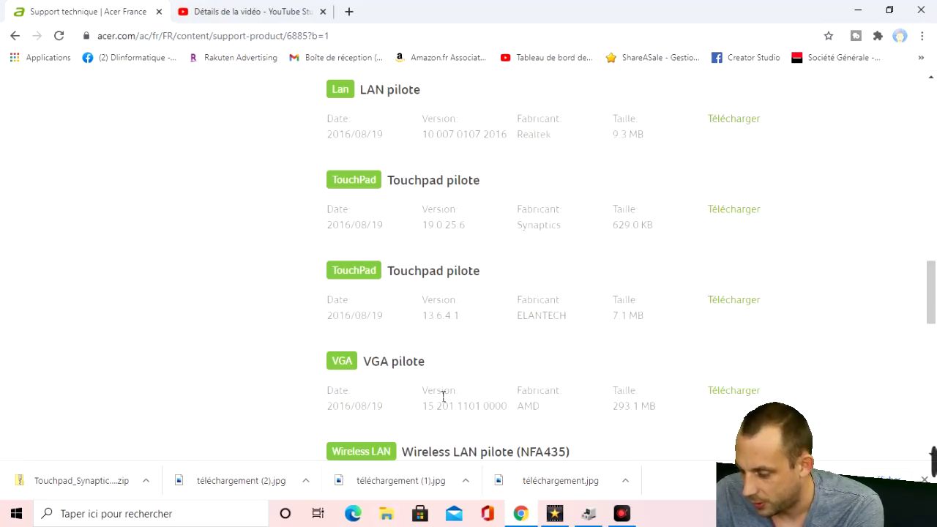
# Open the touchpad_ELANTECH_13.6.4.1_W10x64_A archive in Téléchargements, start Setup from its subfolder and extract all files to the proposed folder
pyautogui.click(388, 517)
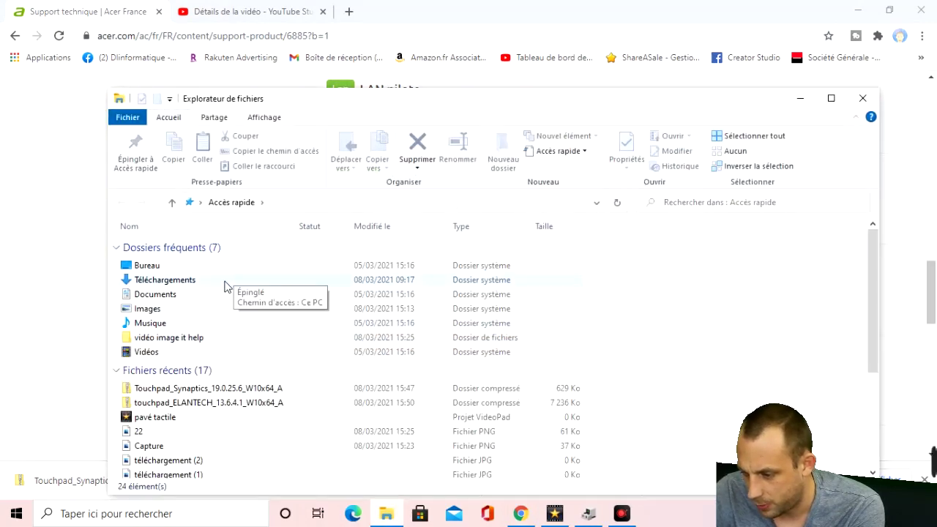
pyautogui.doubleClick(224, 283)
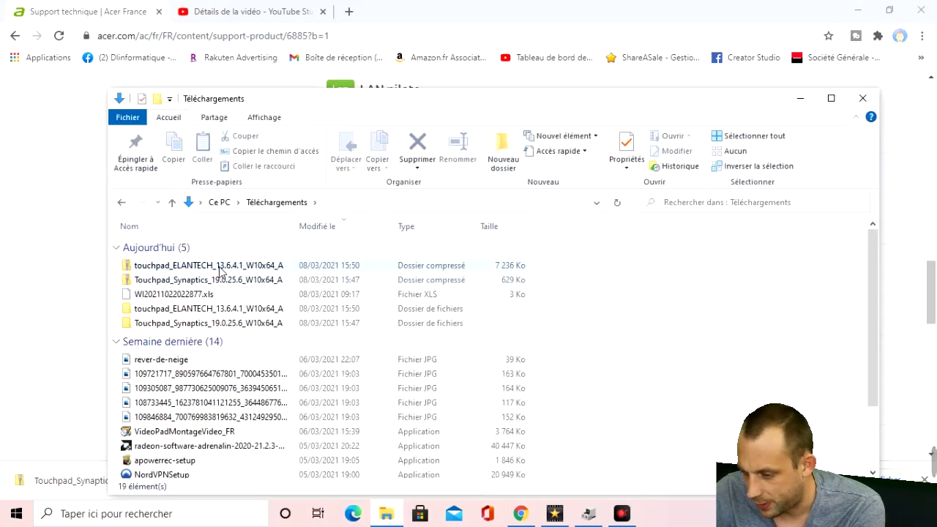
pyautogui.doubleClick(220, 270)
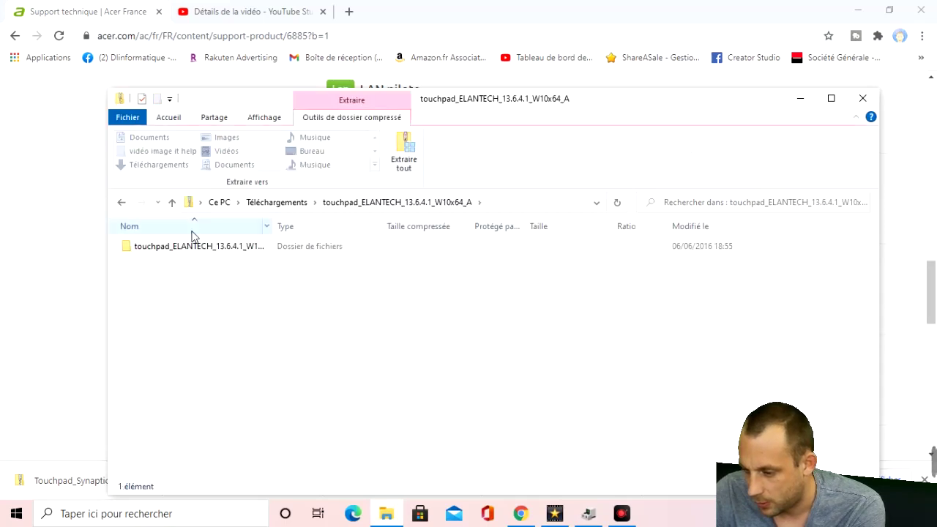
pyautogui.doubleClick(201, 246)
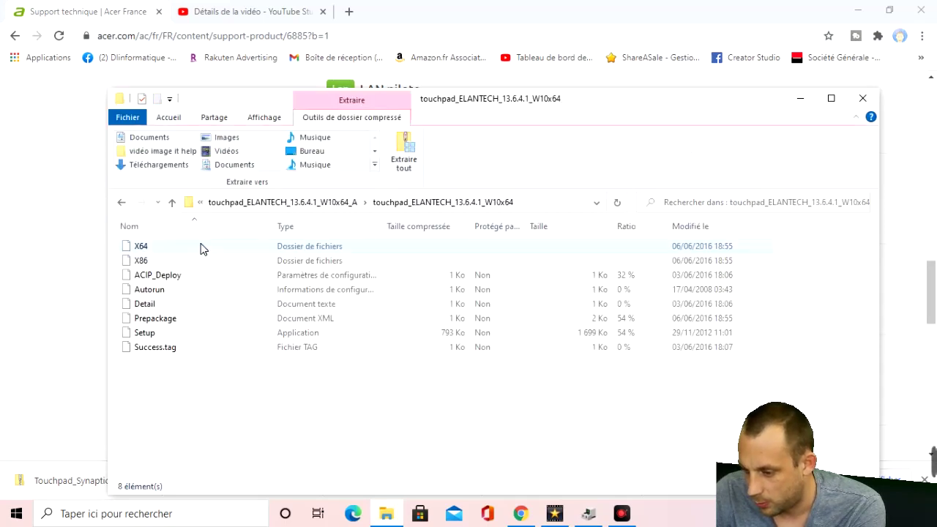
pyautogui.doubleClick(163, 332)
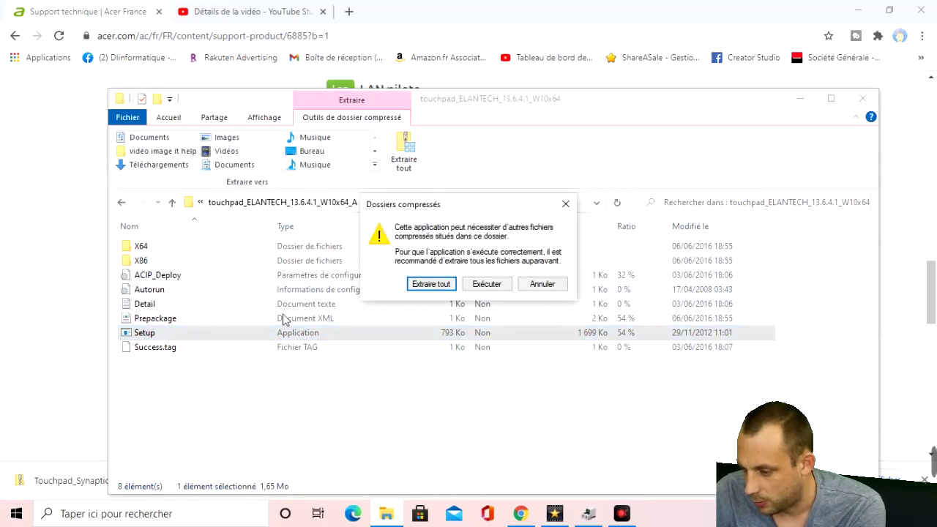
pyautogui.click(418, 286)
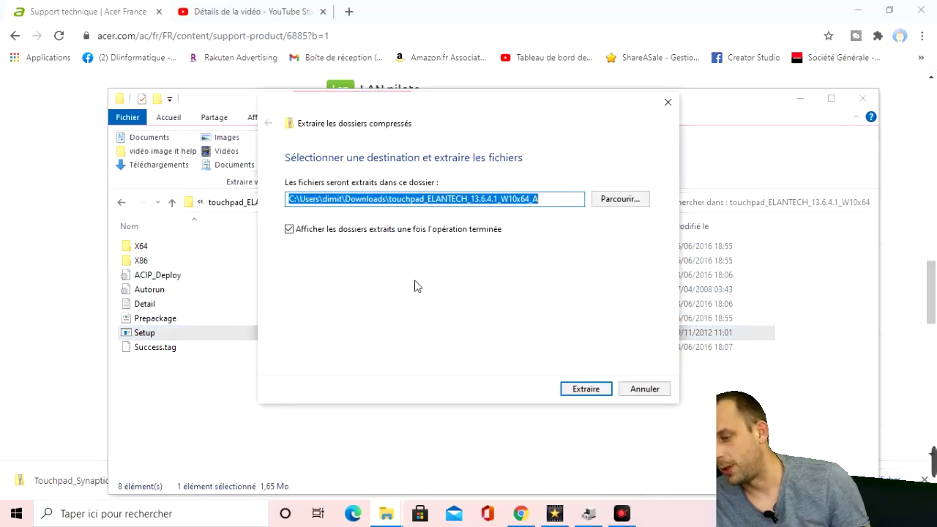
pyautogui.click(590, 388)
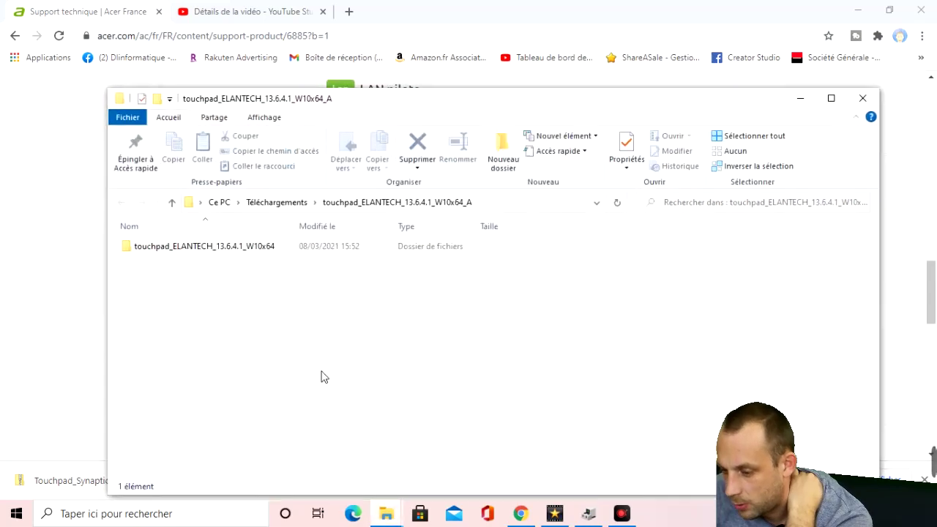
# Run Setup from the extracted touchpad_ELANTECH_13.6.4.1_W10x64 folder, accept the licence terms and complete the ELAN input device driver installation
pyautogui.doubleClick(204, 247)
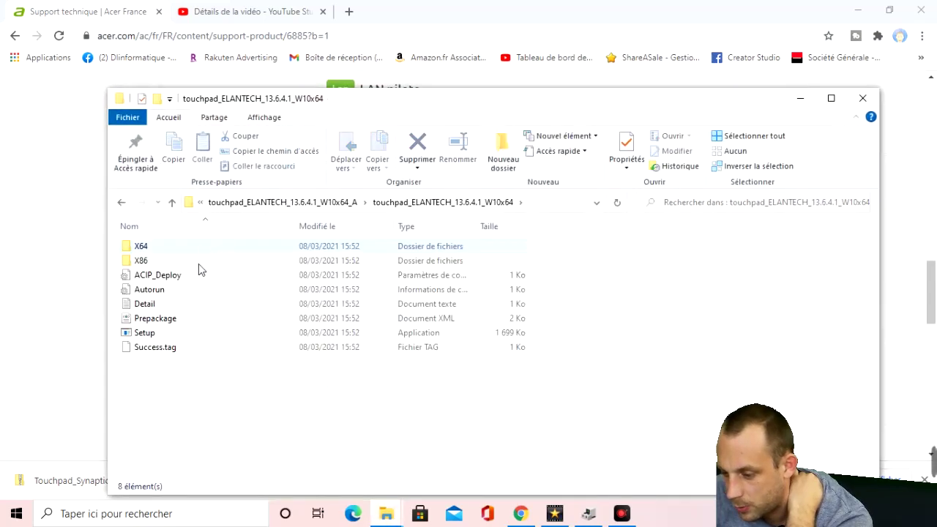
pyautogui.doubleClick(163, 334)
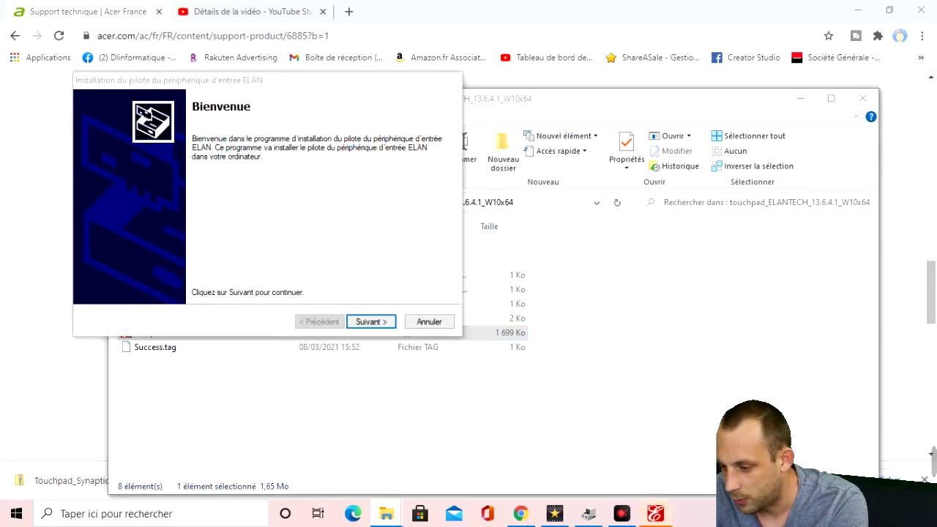
pyautogui.press('Return')
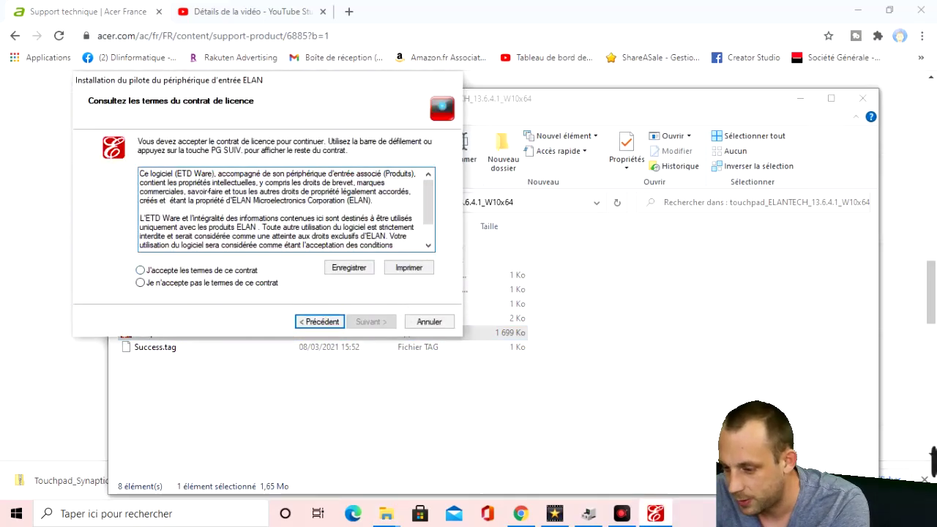
pyautogui.click(140, 270)
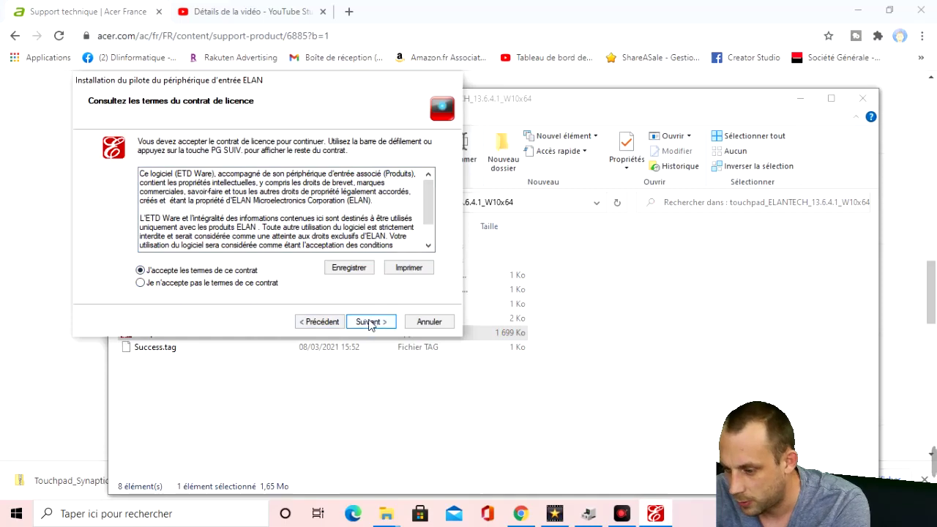
pyautogui.click(366, 322)
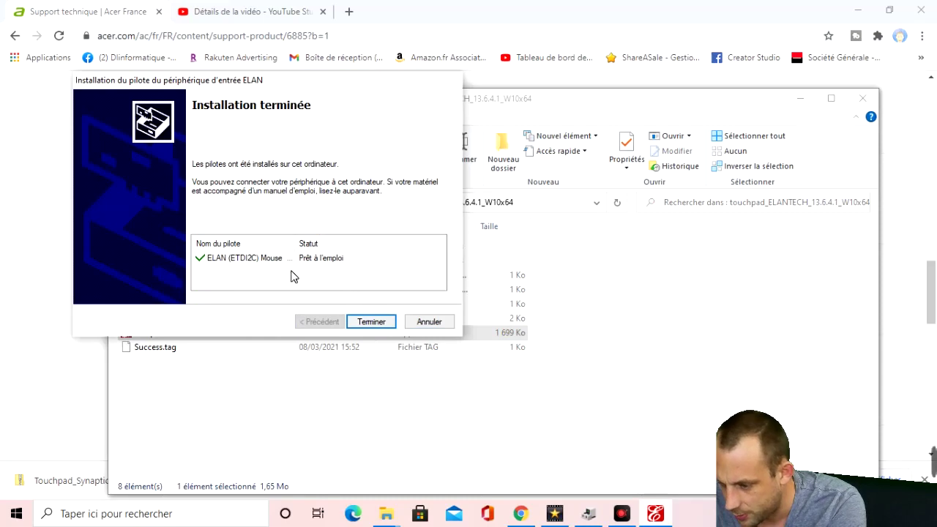
pyautogui.click(372, 322)
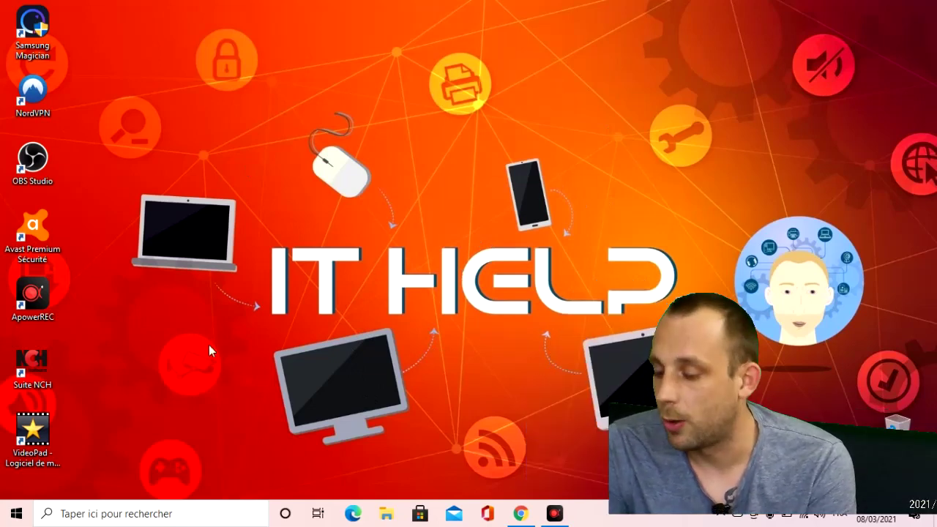
# Open the Gestionnaire de périphériques, check the devices under Souris et autres périphériques de pointage, and close it
pyautogui.click(128, 517)
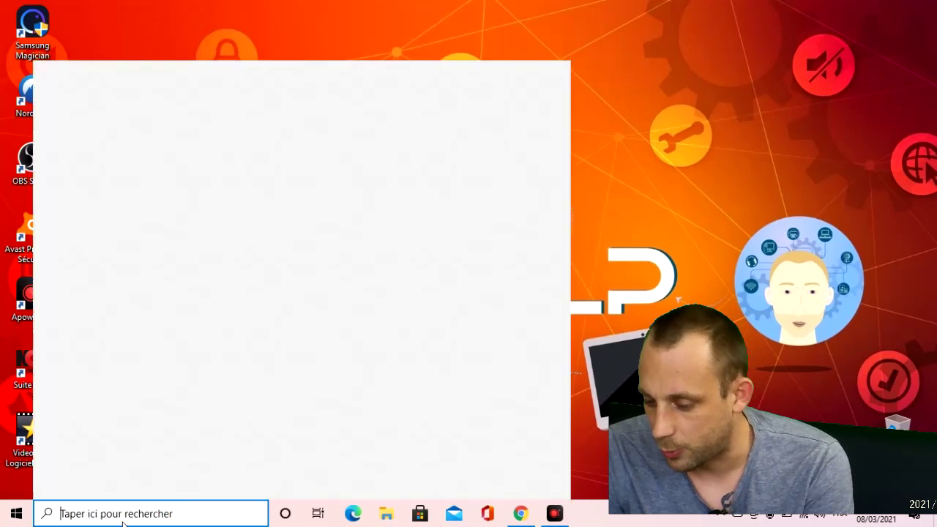
pyautogui.write('gest')
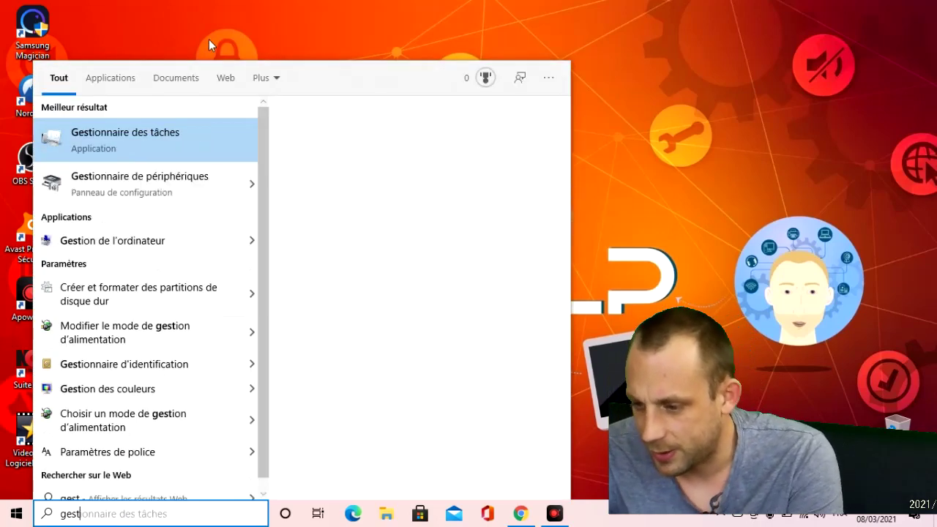
pyautogui.click(157, 189)
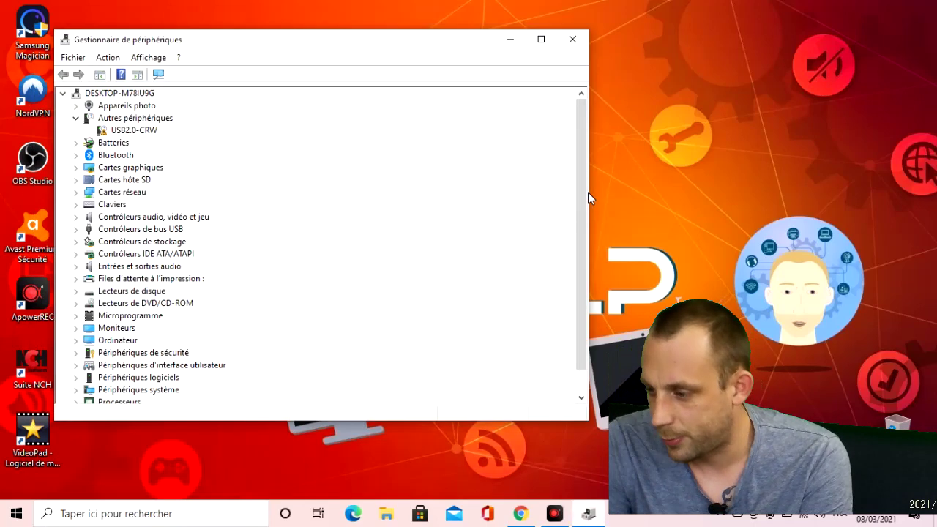
pyautogui.moveTo(582, 195)
pyautogui.mouseDown()
pyautogui.moveTo(580, 211)
pyautogui.moveTo(579, 195)
pyautogui.mouseUp()
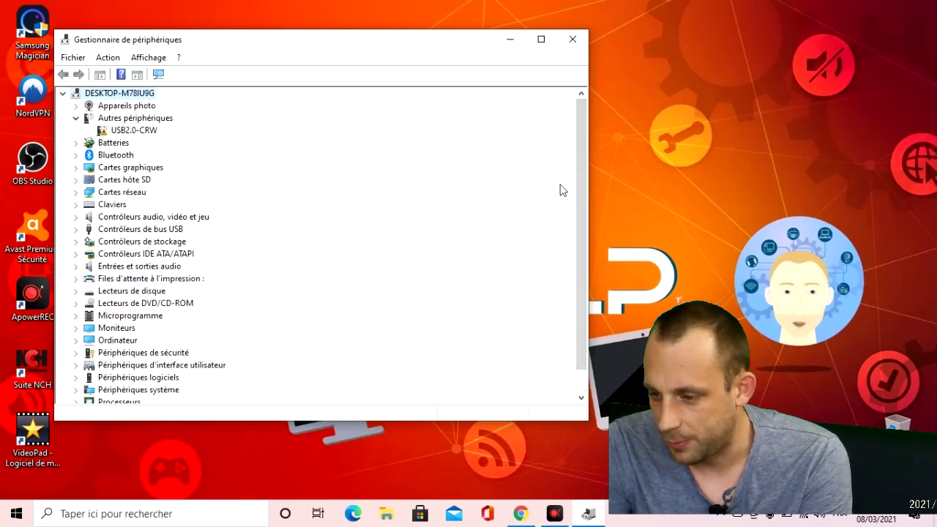
pyautogui.moveTo(577, 176); pyautogui.dragTo(571, 251)
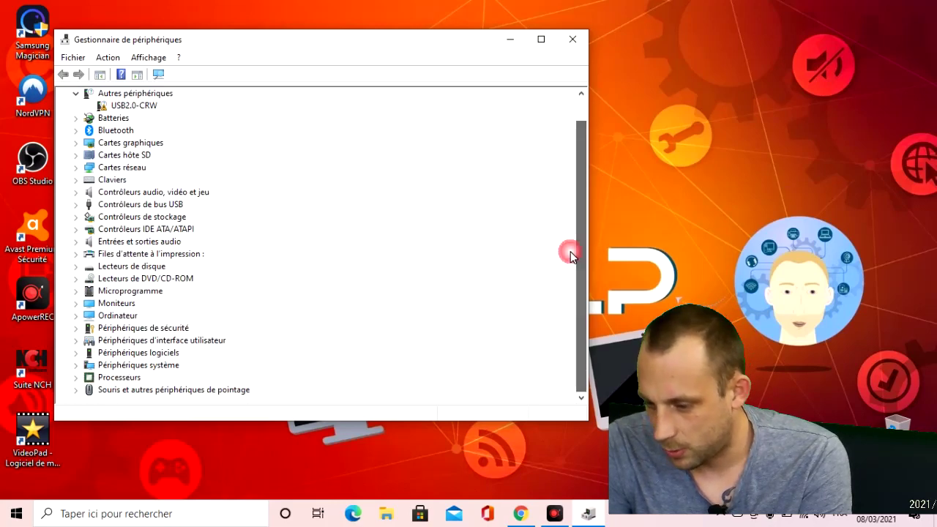
pyautogui.click(78, 391)
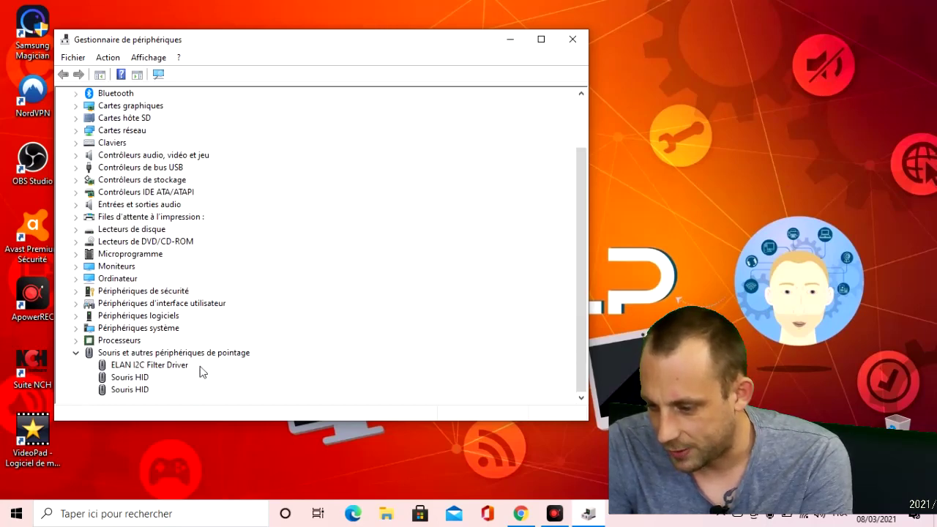
pyautogui.click(574, 38)
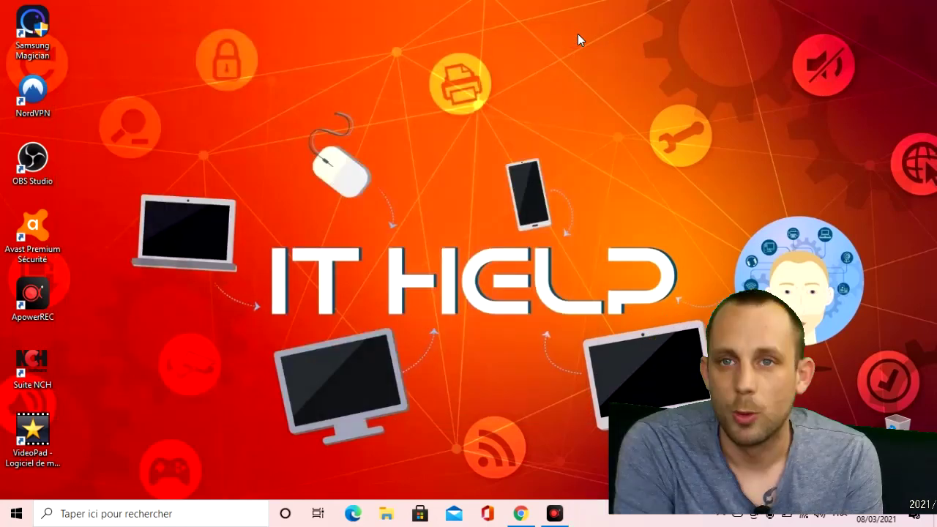